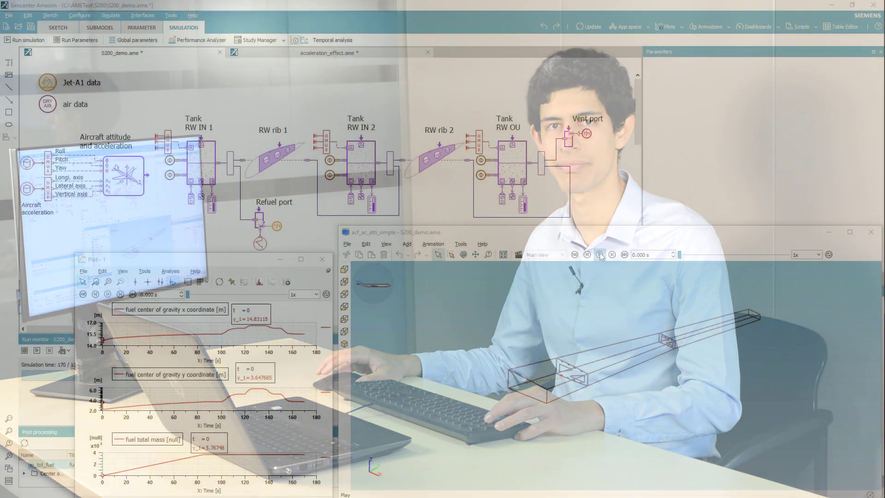
# Bring up a new, empty unnamed_system sketch in Simcenter Amesim
pyautogui.click(599, 255)
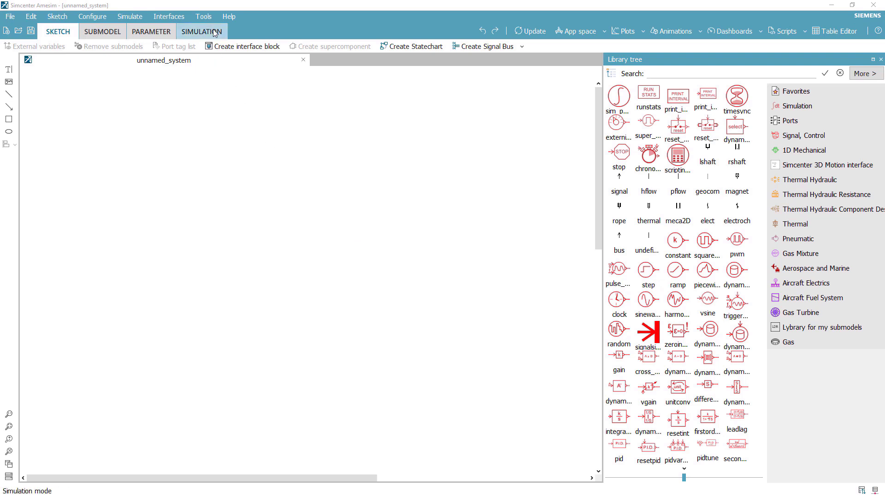
# Import S200_tanks.step from the S200 folder into the CAD Import tool
pyautogui.click(204, 17)
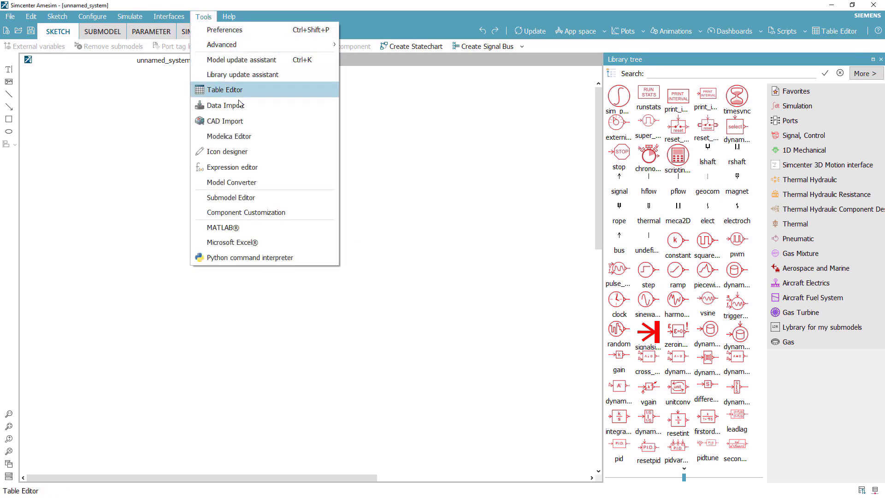
pyautogui.click(248, 123)
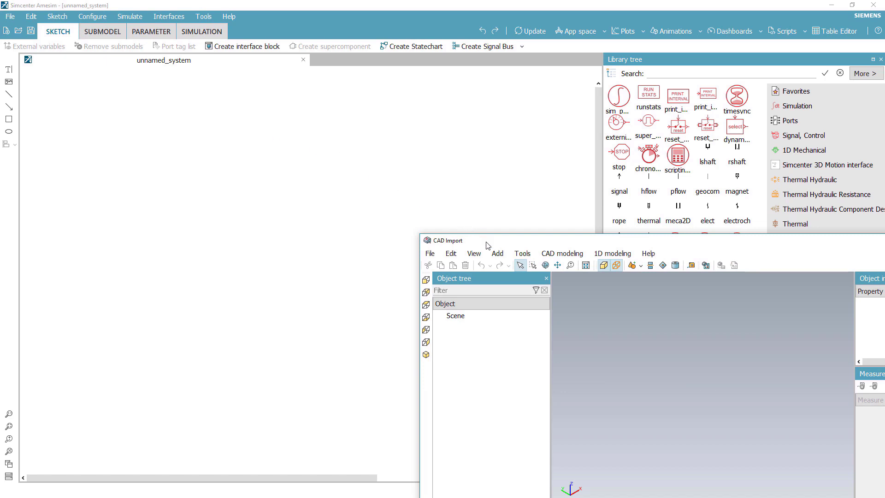
pyautogui.moveTo(486, 244); pyautogui.dragTo(92, 133)
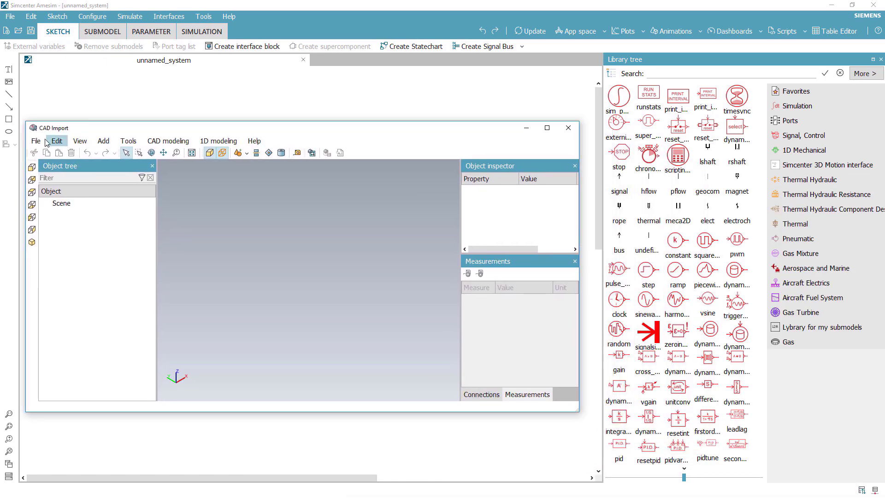
pyautogui.click(37, 143)
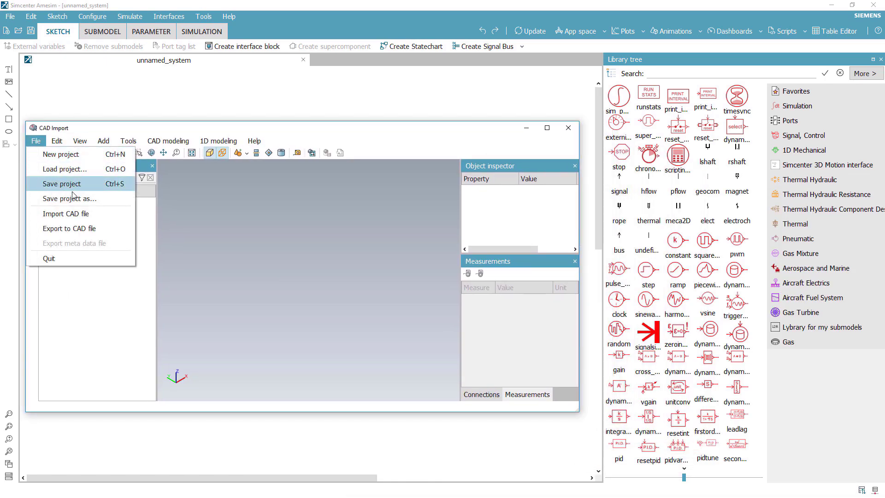
pyautogui.click(69, 213)
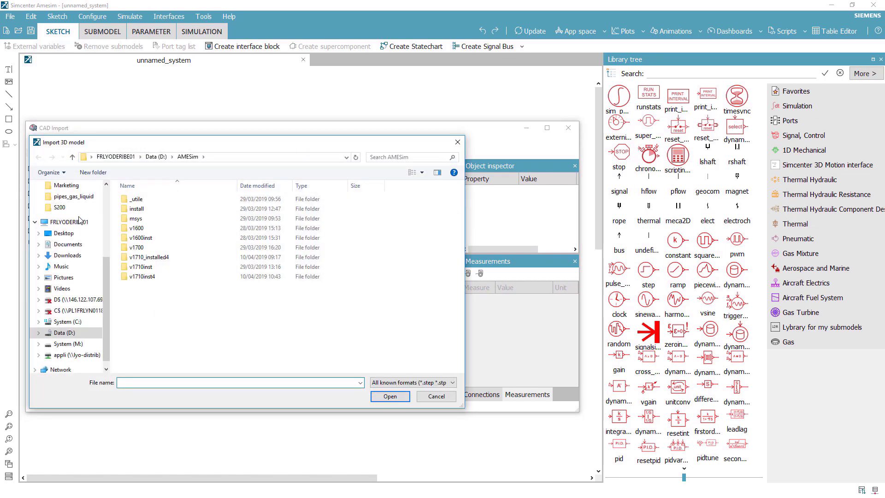
pyautogui.click(59, 208)
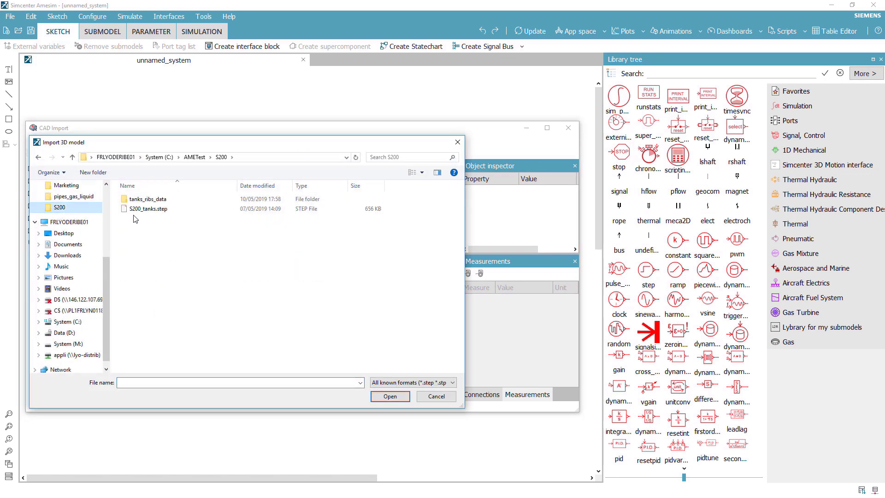
pyautogui.click(148, 209)
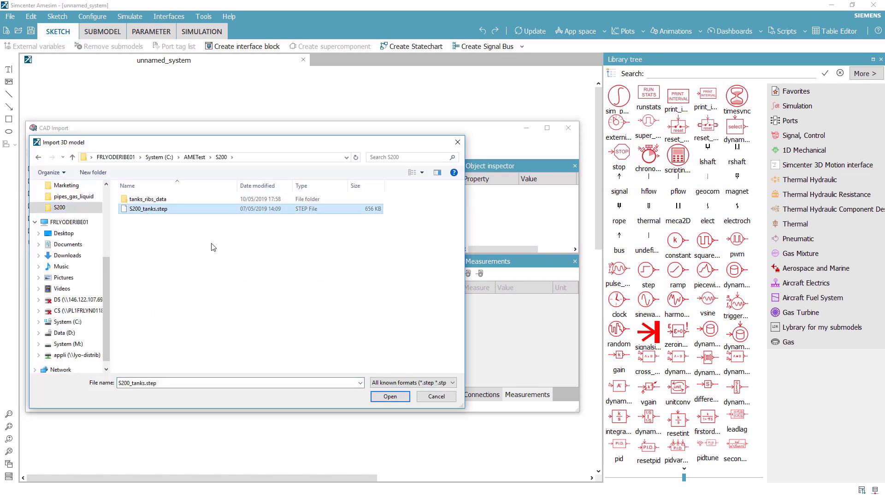
pyautogui.click(390, 399)
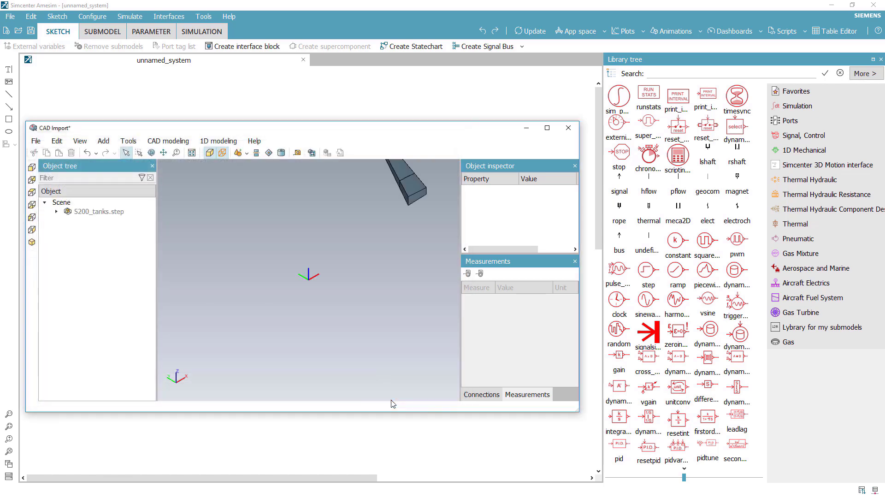
# Expand S200_tanks.step > assembly and inspect tanks RW_IN1, RW_IN2 and RW_OU
pyautogui.moveTo(325, 358); pyautogui.dragTo(346, 305, button='middle')
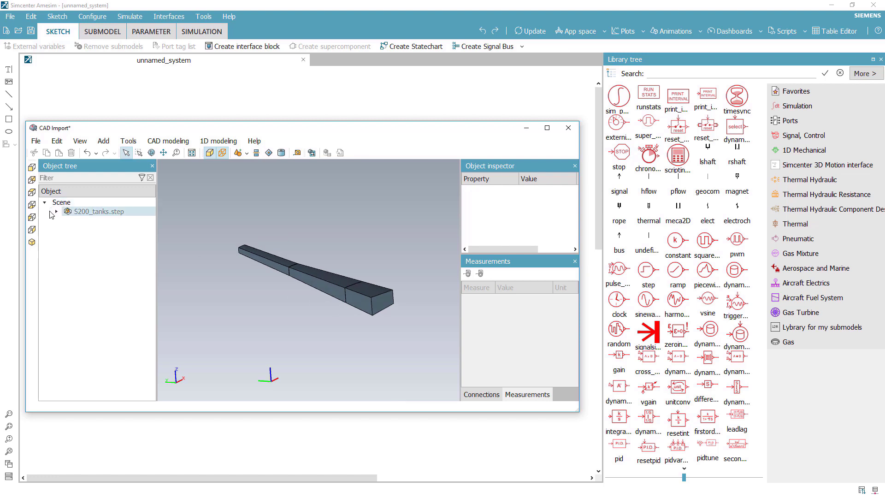
pyautogui.click(66, 221)
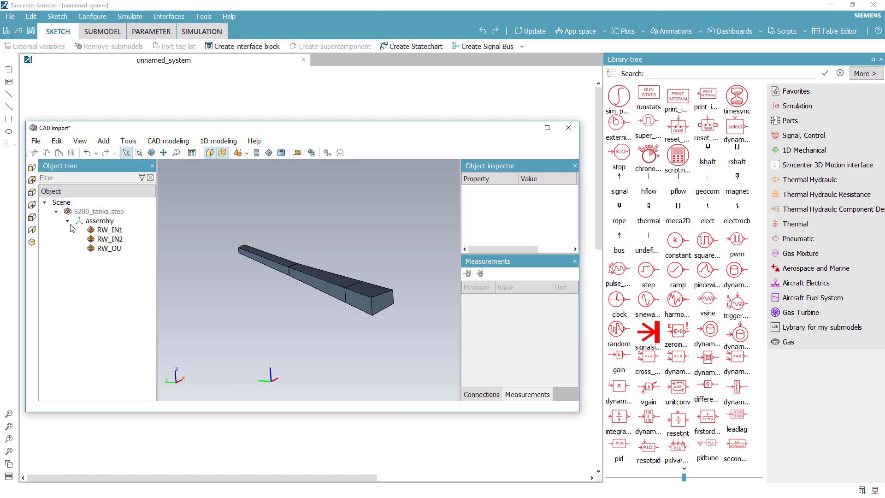
pyautogui.click(106, 231)
pyautogui.click(105, 240)
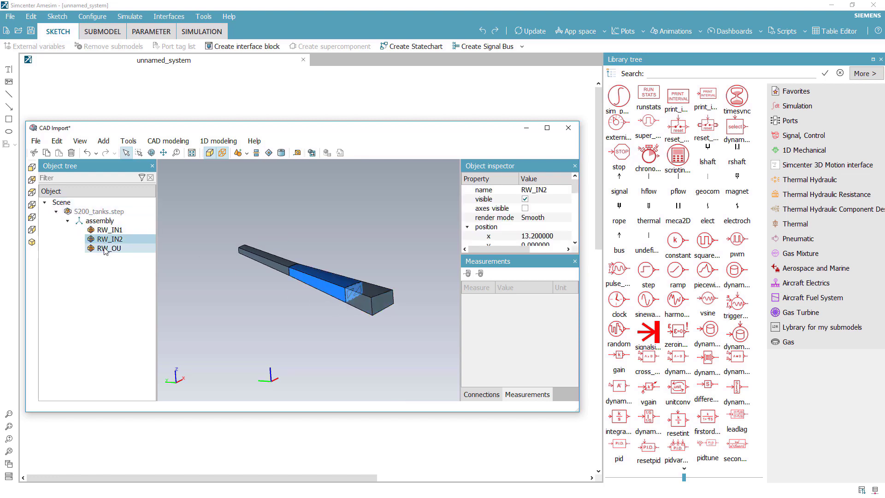
pyautogui.click(106, 249)
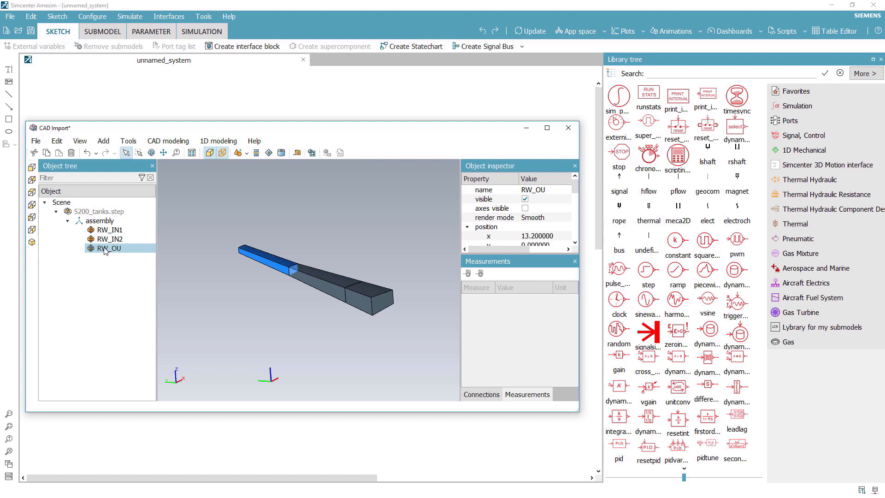
pyautogui.click(129, 142)
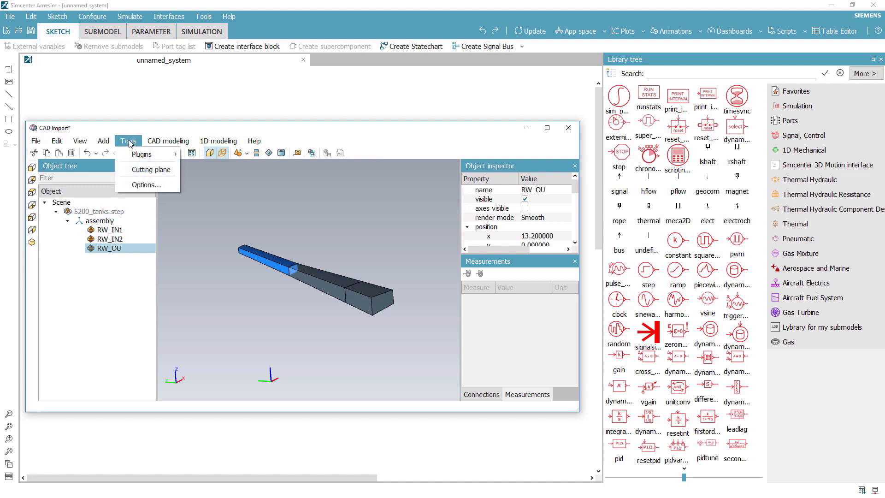
pyautogui.moveTo(141, 153)
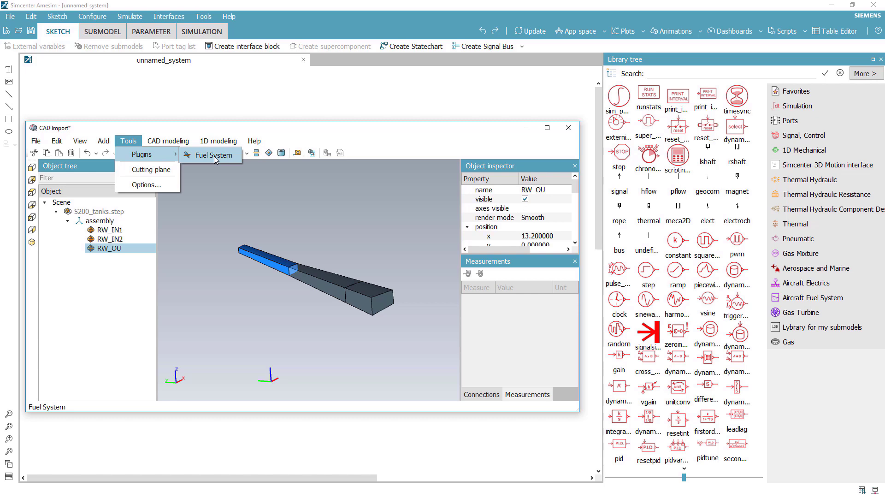
# Start a Fuel System mapping run with RW_IN1 as the tank body
pyautogui.click(214, 156)
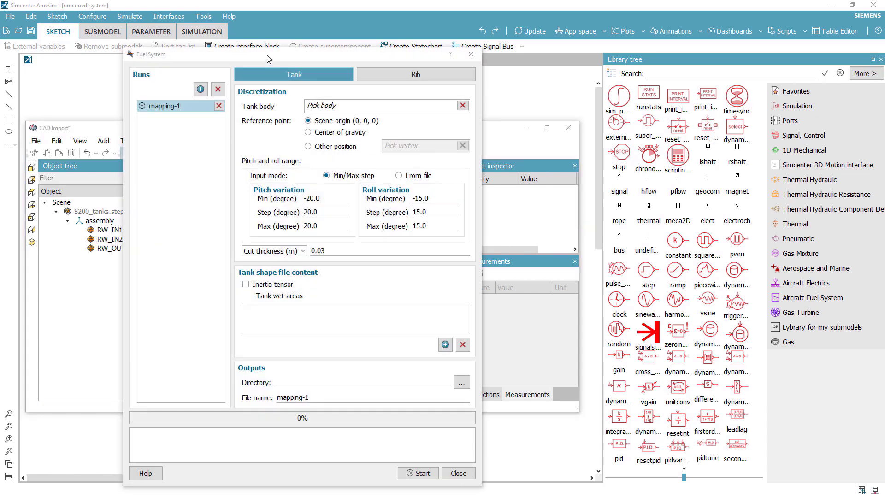
pyautogui.moveTo(269, 58); pyautogui.dragTo(644, 55)
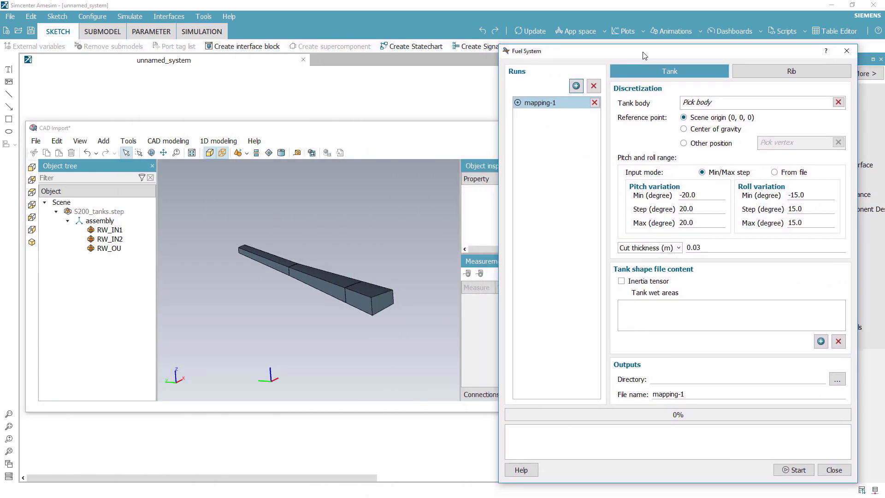
pyautogui.click(705, 107)
pyautogui.click(372, 299)
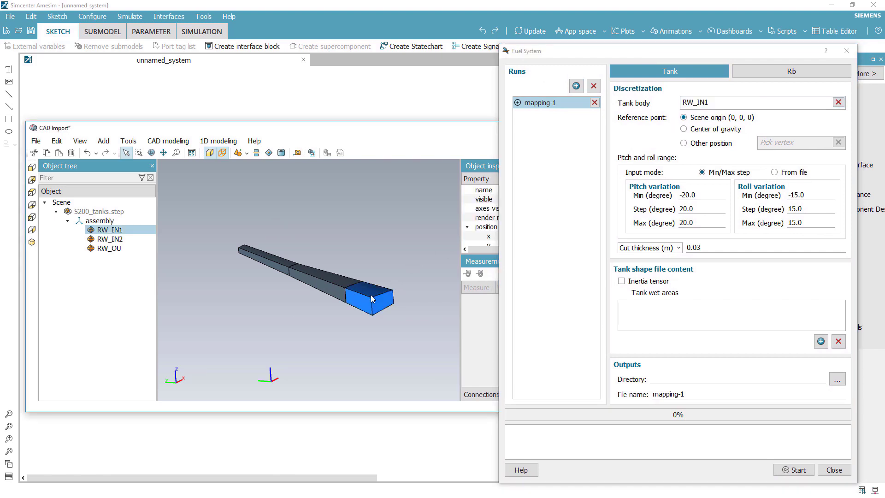
# Set pitch −15 to 15° in 5° steps, 5° roll step, and 10 cuts per rotation
pyautogui.click(704, 193)
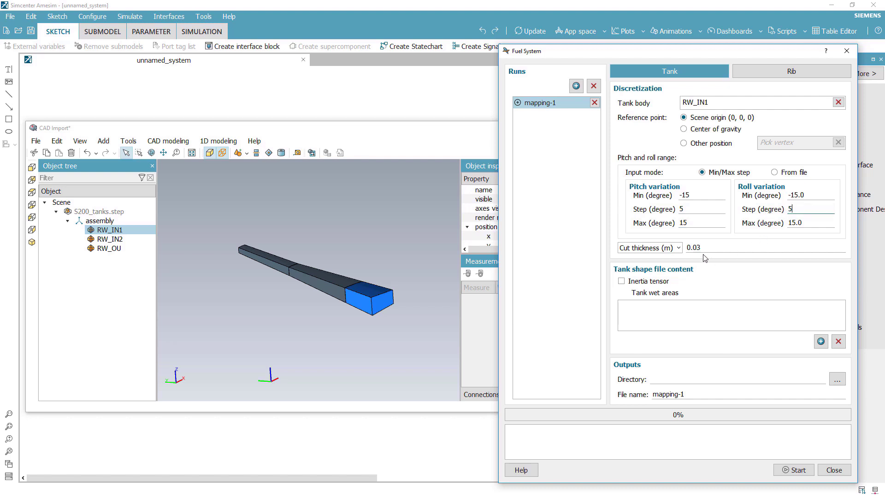
pyautogui.press('Tab')
pyautogui.click(667, 249)
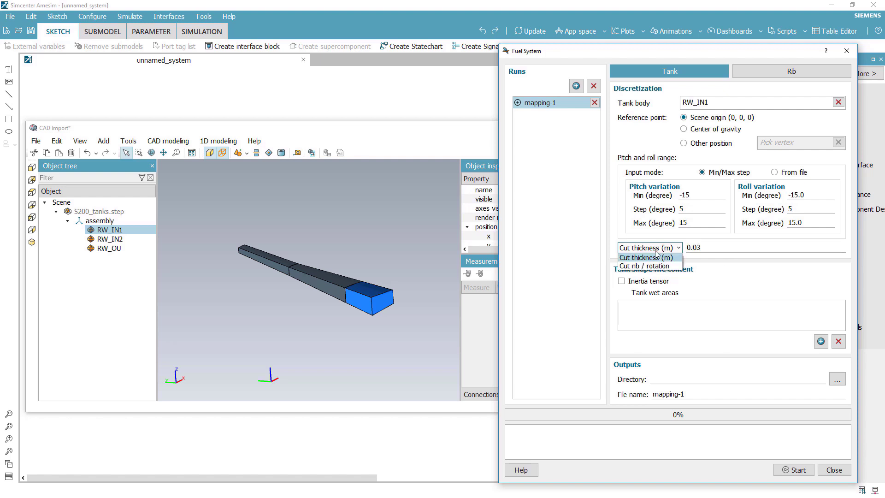
pyautogui.click(662, 266)
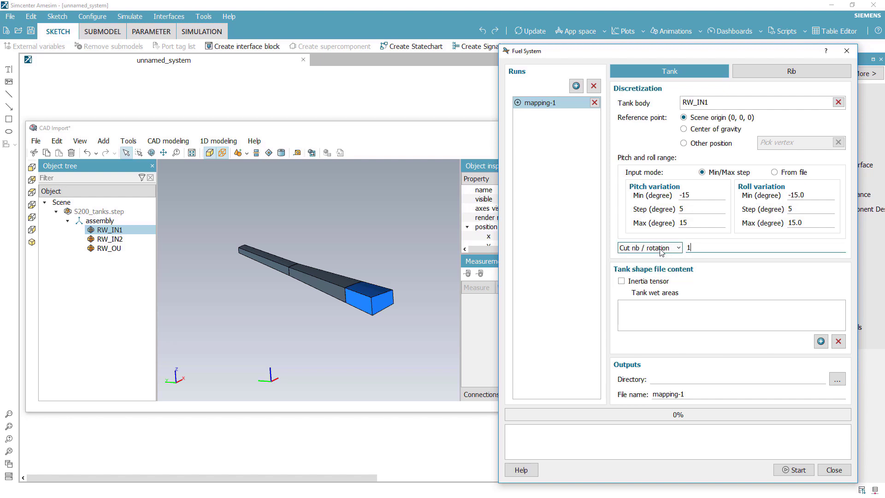
pyautogui.click(621, 281)
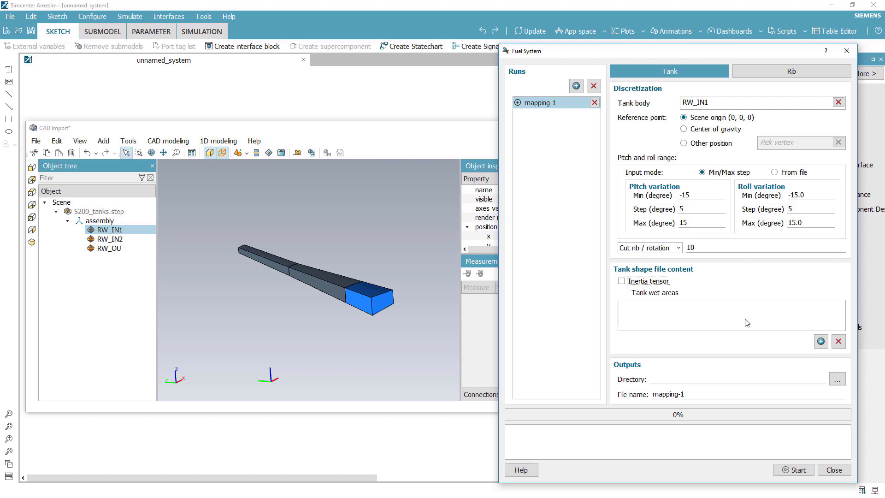
# Add a top skin wet area using the tank's top face
pyautogui.click(820, 342)
pyautogui.doubleClick(757, 306)
pyautogui.write('top skin')
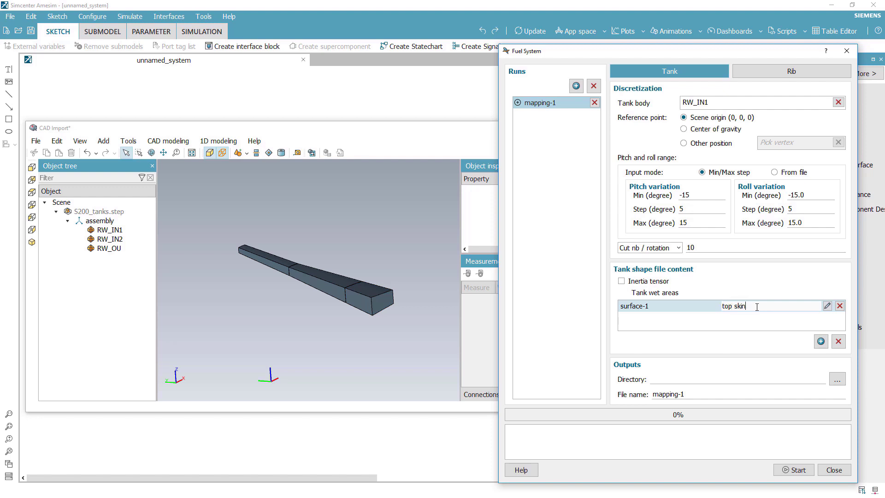
pyautogui.press('Return')
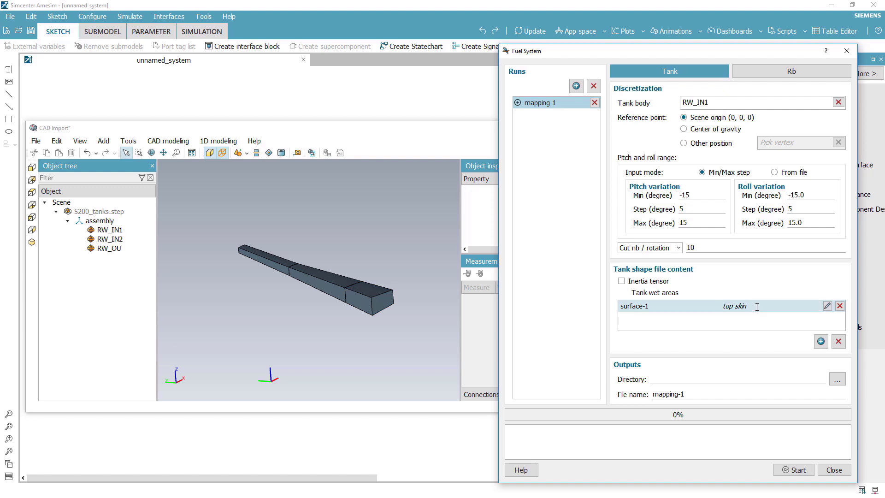
pyautogui.click(827, 306)
pyautogui.click(369, 296)
pyautogui.click(714, 316)
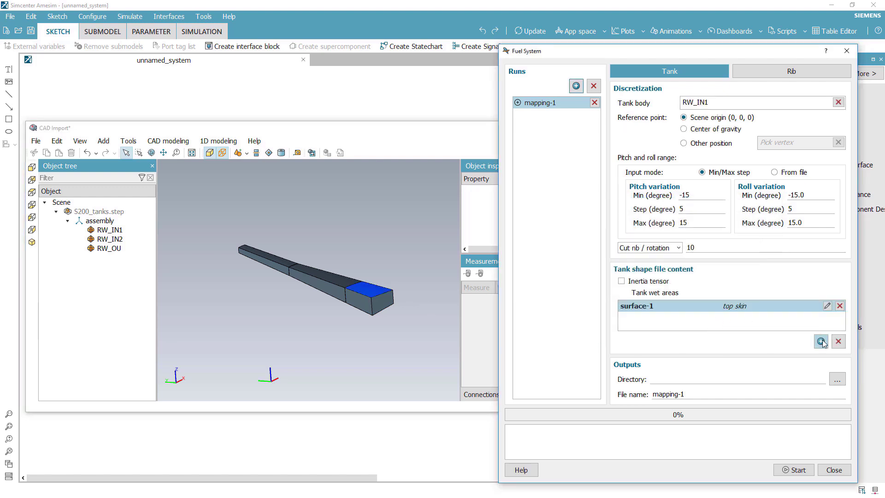
# Add a bottom skin wet area using the tank's bottom face
pyautogui.click(821, 342)
pyautogui.doubleClick(751, 318)
pyautogui.write('bottom skin')
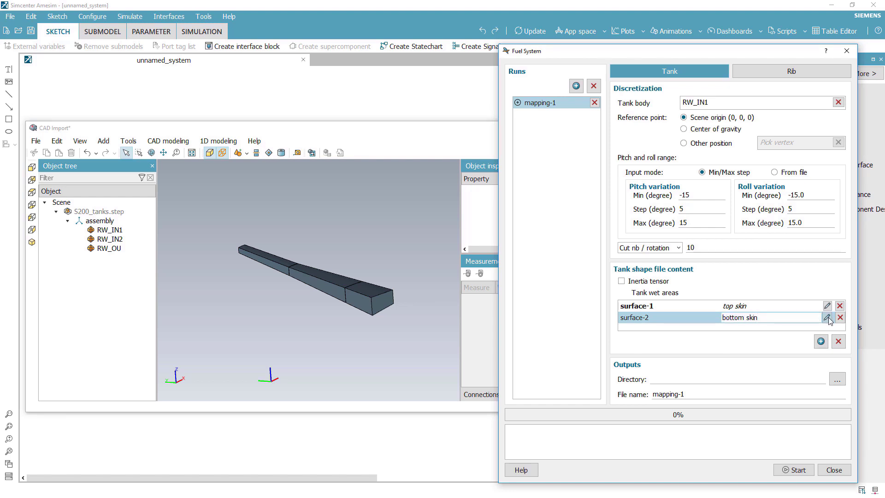
pyautogui.click(827, 317)
pyautogui.moveTo(314, 295); pyautogui.dragTo(313, 258, button='middle')
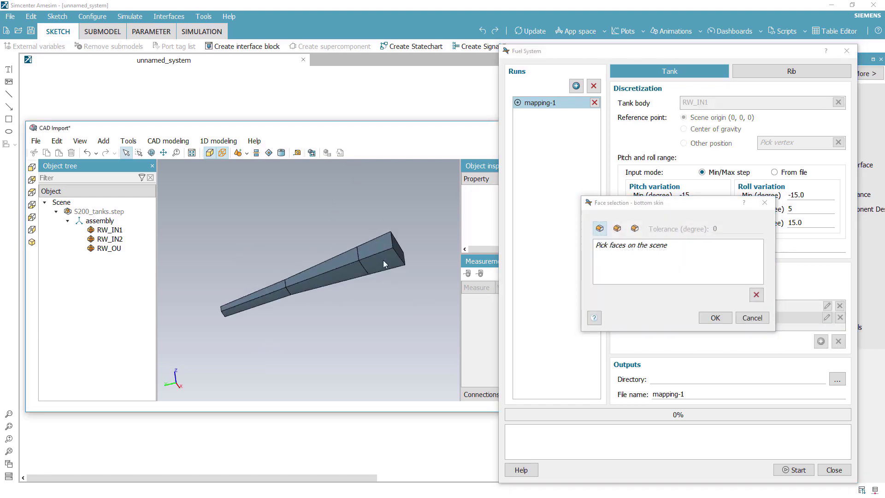
pyautogui.click(382, 260)
pyautogui.click(717, 316)
# Set the output directory to S200/tanks_ribs_data and rename run mapping-1 to RW_IN1
pyautogui.click(837, 379)
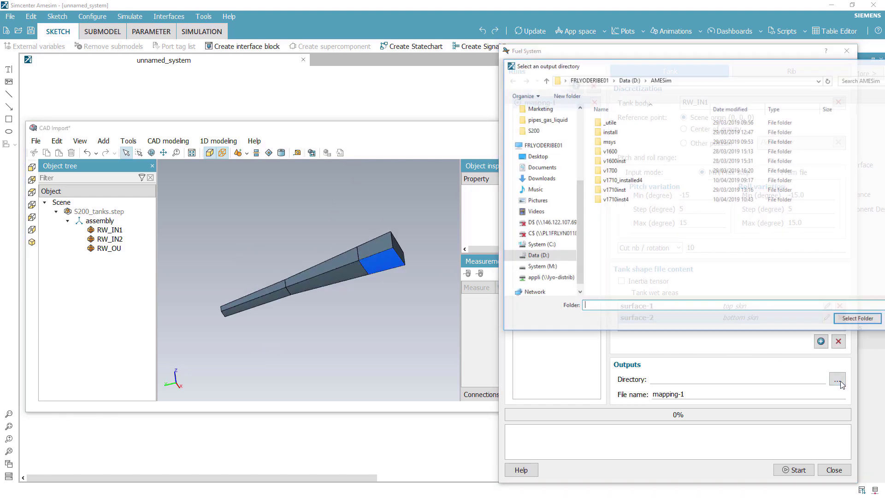
pyautogui.click(532, 130)
pyautogui.click(620, 122)
pyautogui.click(846, 319)
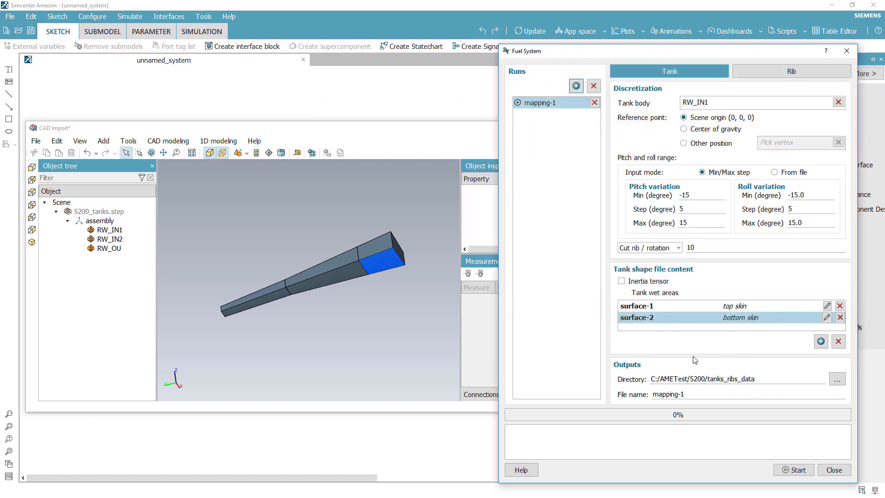
pyautogui.moveTo(695, 399); pyautogui.dragTo(590, 400)
pyautogui.write('RW_IN1')
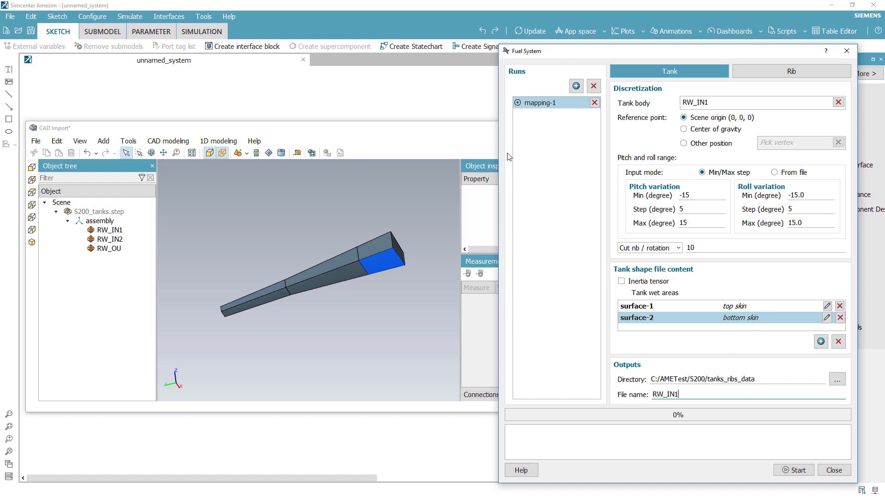
pyautogui.doubleClick(539, 103)
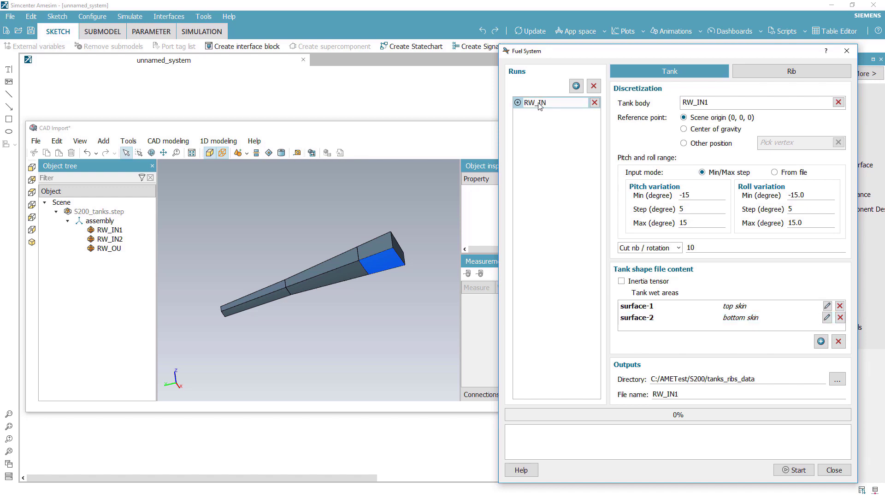
pyautogui.write('1')
pyautogui.press('Return')
# Add a tank run for RW_IN2, then a fresh mapping-4 run with rib settings
pyautogui.click(576, 86)
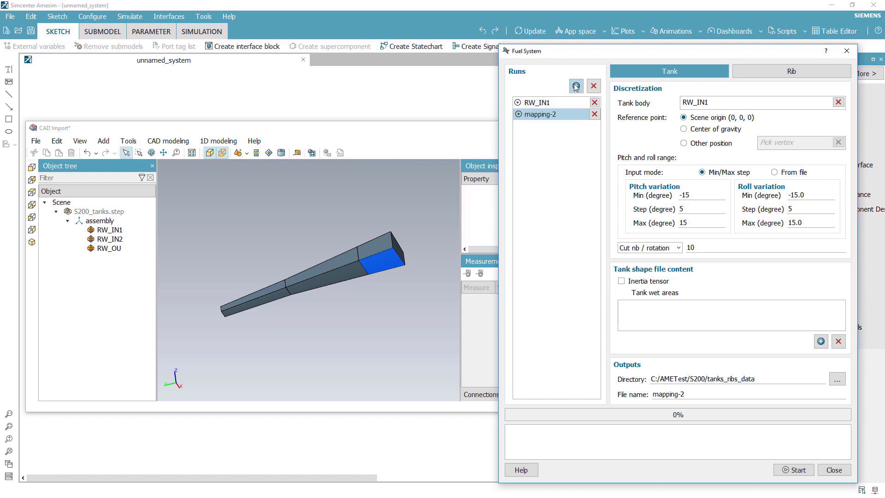
pyautogui.click(838, 102)
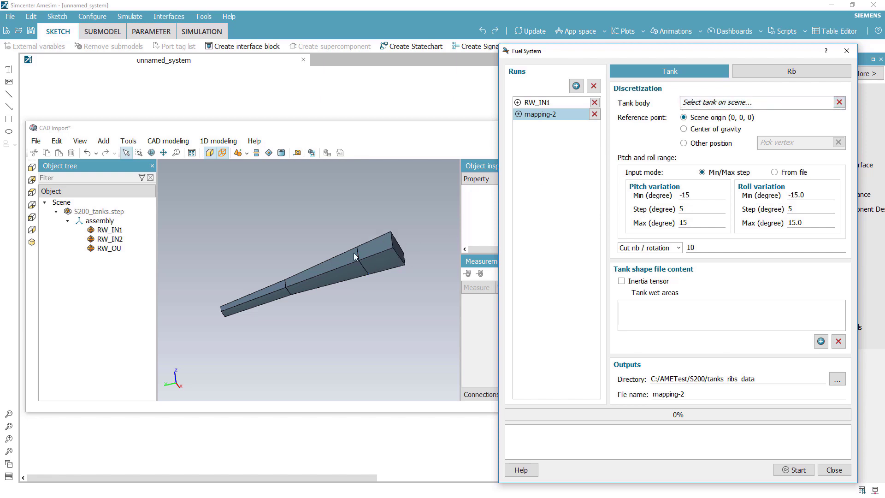
pyautogui.click(321, 269)
pyautogui.moveTo(321, 269); pyautogui.dragTo(269, 297, button='middle')
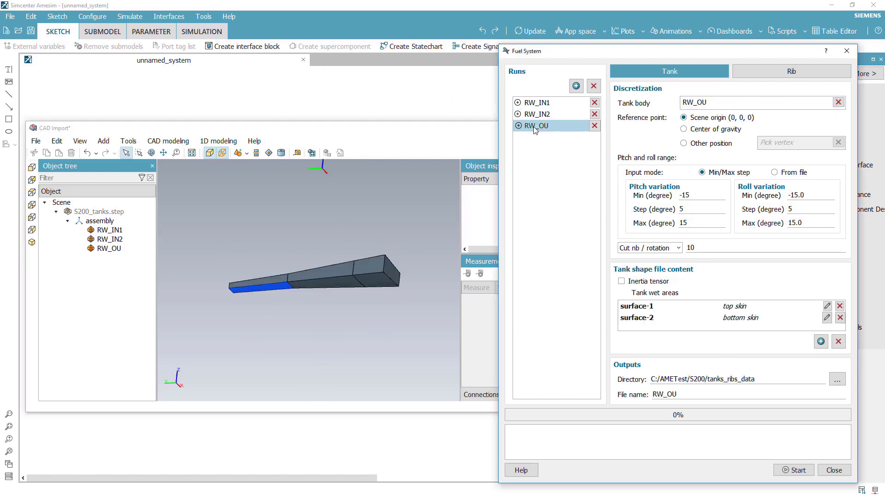
pyautogui.click(575, 87)
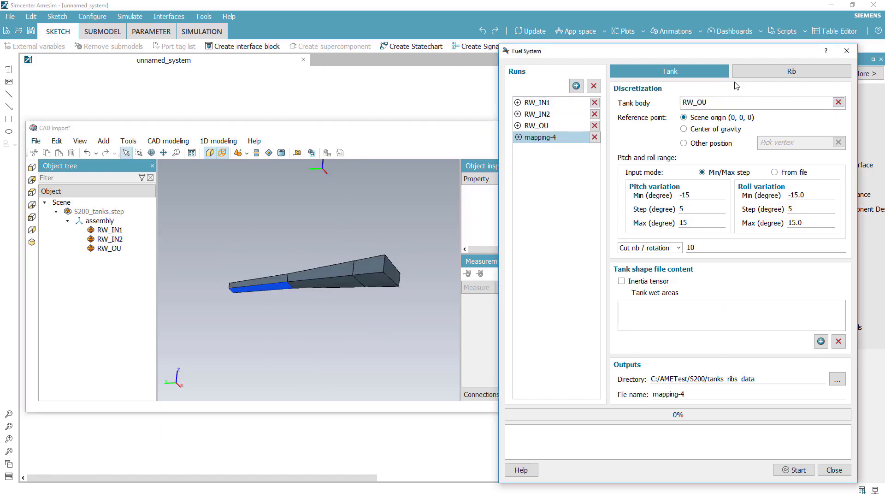
pyautogui.click(760, 73)
# Pick RW_IN2 as the rib body and its bottom corner vertex as reference point
pyautogui.moveTo(338, 249)
pyautogui.mouseDown(button='middle')
pyautogui.moveTo(276, 317)
pyautogui.moveTo(323, 277)
pyautogui.mouseUp(button='middle')
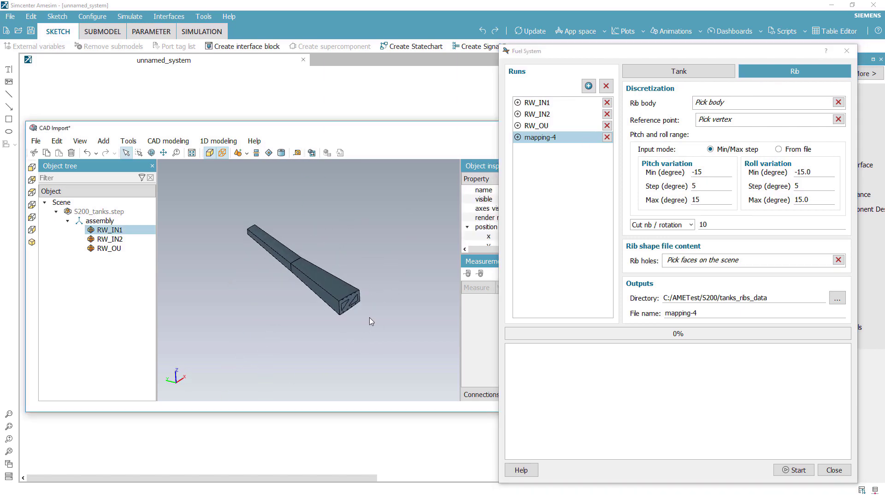
pyautogui.click(715, 102)
pyautogui.click(330, 291)
pyautogui.scroll(3, 322, 308)
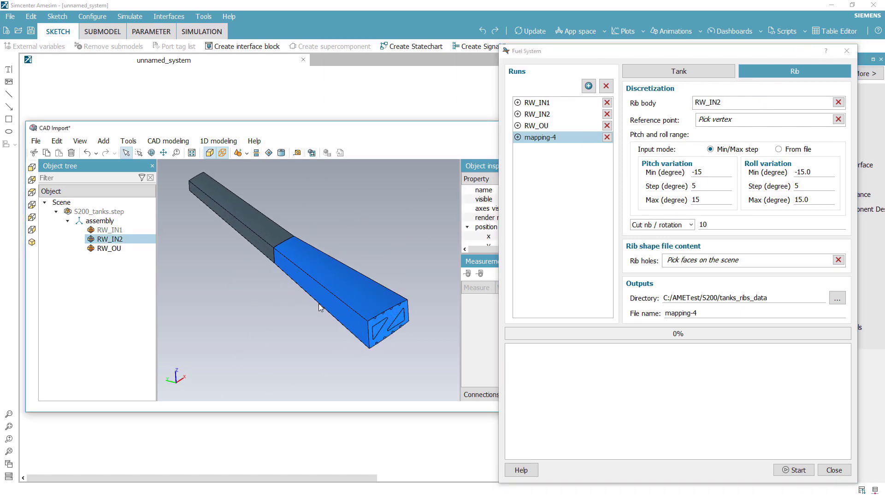
pyautogui.scroll(2, 305, 294)
pyautogui.click(343, 351)
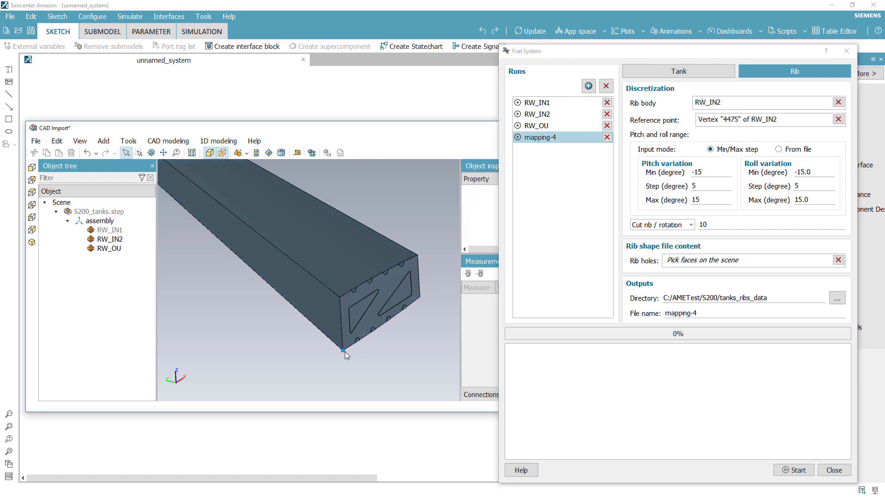
# Select the rib's hole faces, name the run RW_rib1, and generate all mapping files
pyautogui.click(271, 350)
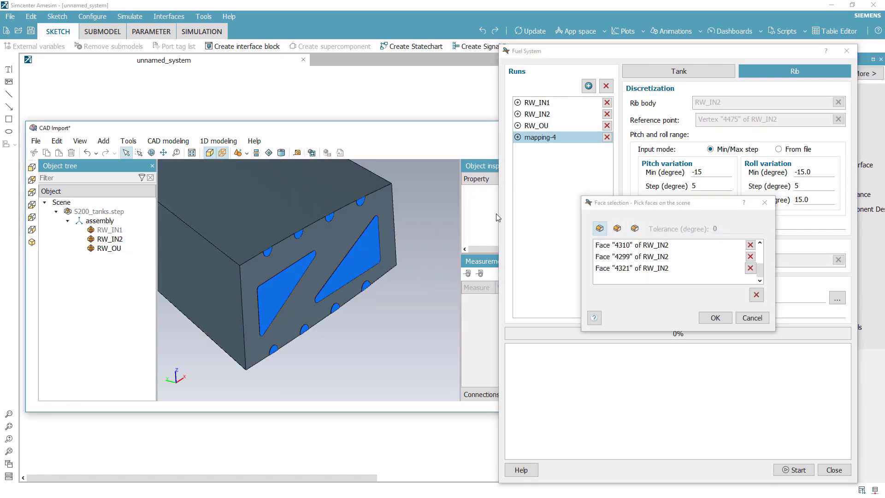
pyautogui.click(715, 318)
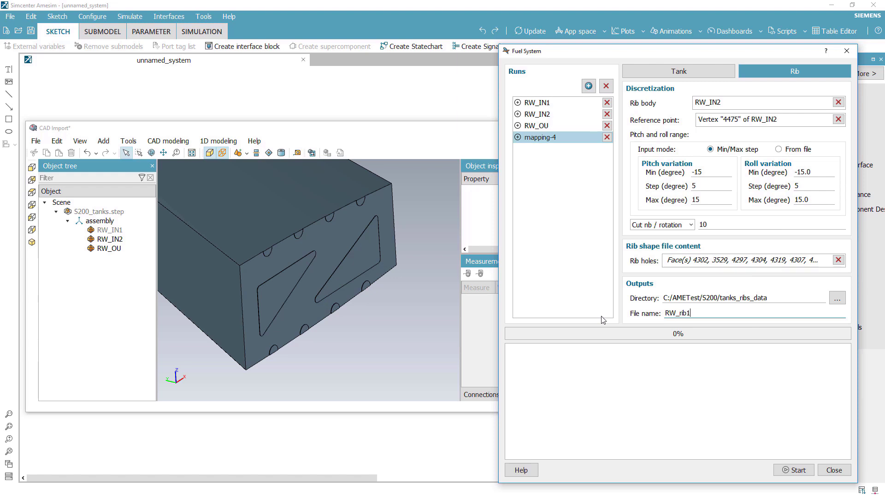
pyautogui.doubleClick(537, 139)
pyautogui.click(793, 469)
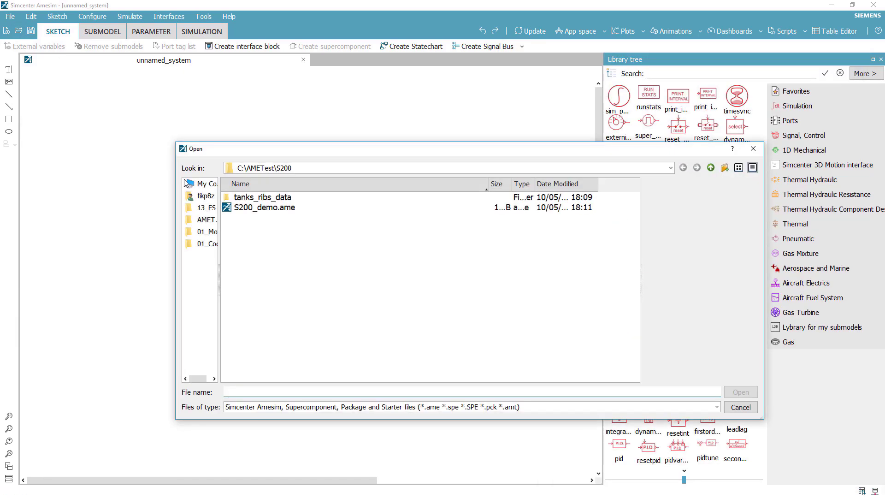
# Open S200_demo.ame in Parameter mode and expand tank RW IN 1's shape parameters
pyautogui.click(740, 392)
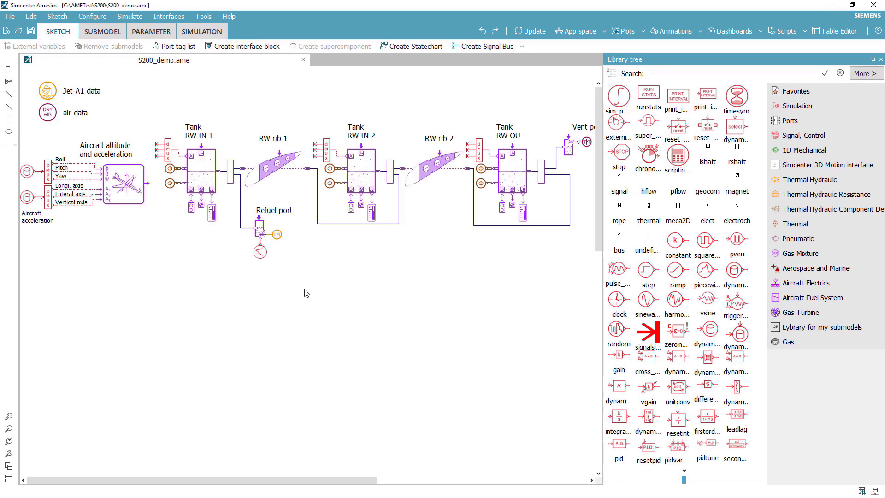
pyautogui.click(124, 38)
pyautogui.click(150, 31)
pyautogui.click(210, 168)
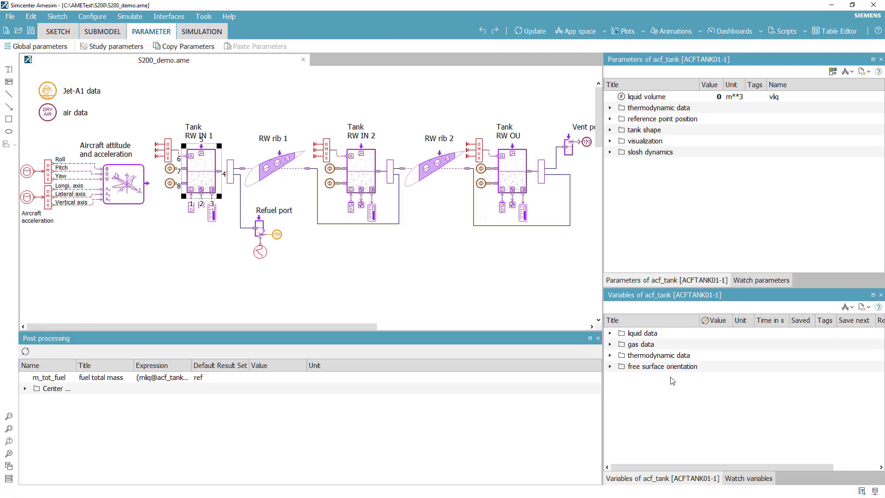
pyautogui.click(610, 130)
# Assign RW_IN1_info.data and RW_IN1_shape.data to tank RW IN 1, then select RW rib 1
pyautogui.click(873, 141)
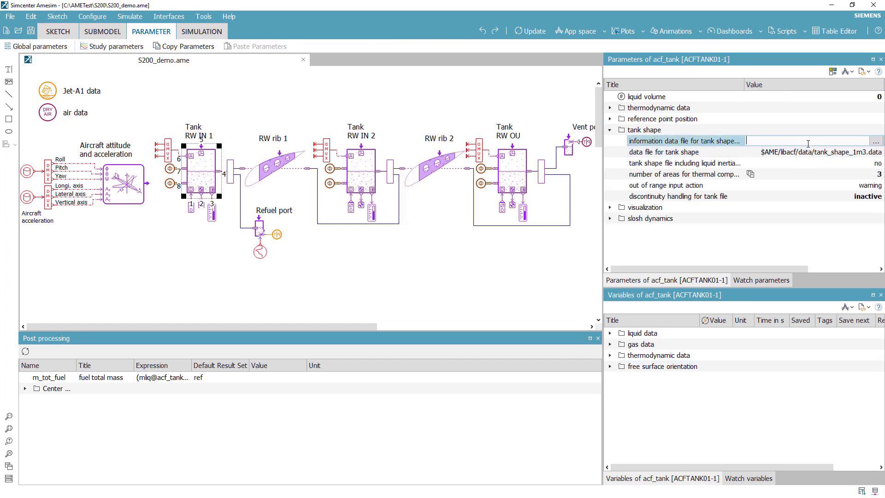
pyautogui.click(874, 143)
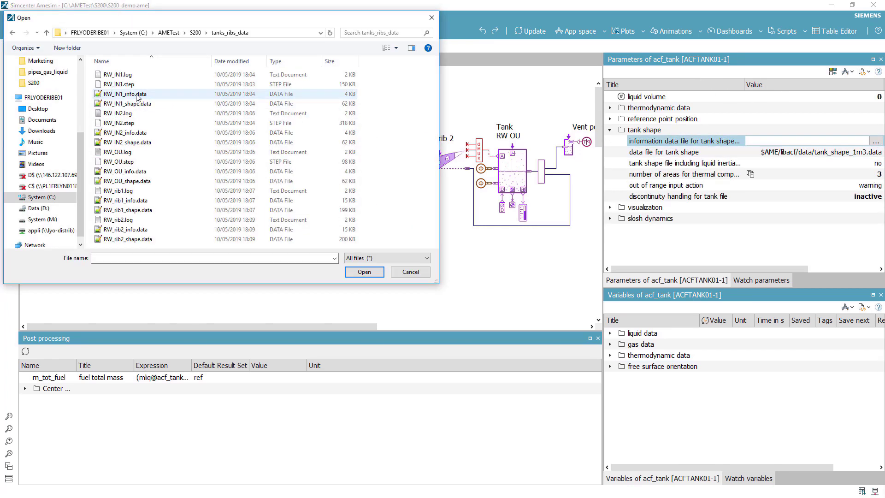
pyautogui.click(135, 96)
pyautogui.click(364, 272)
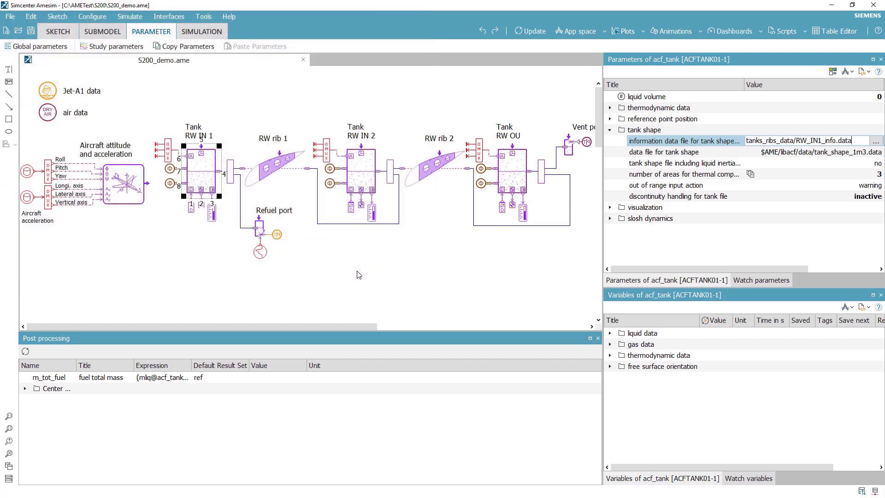
pyautogui.click(867, 154)
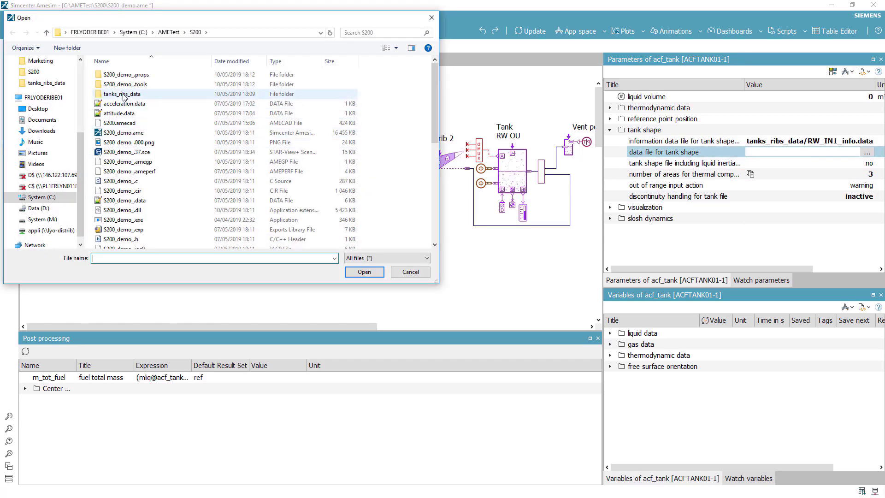
pyautogui.doubleClick(120, 96)
pyautogui.click(127, 103)
pyautogui.click(364, 271)
pyautogui.click(276, 168)
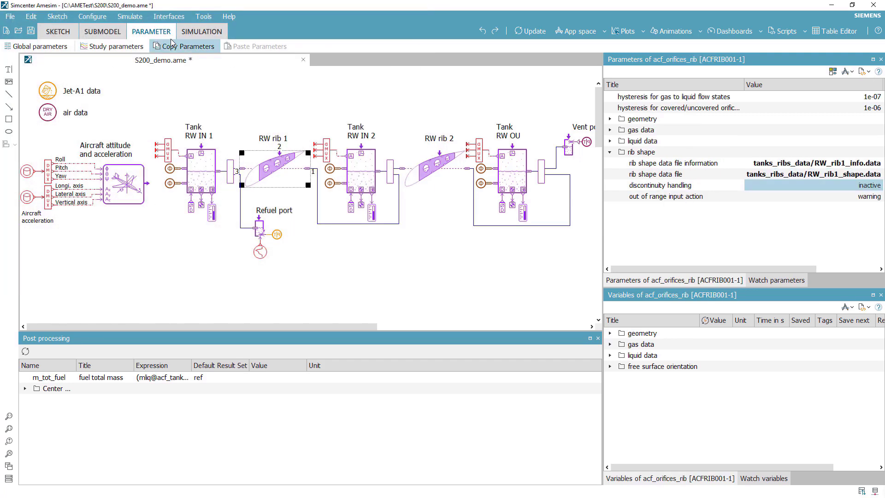
pyautogui.click(201, 31)
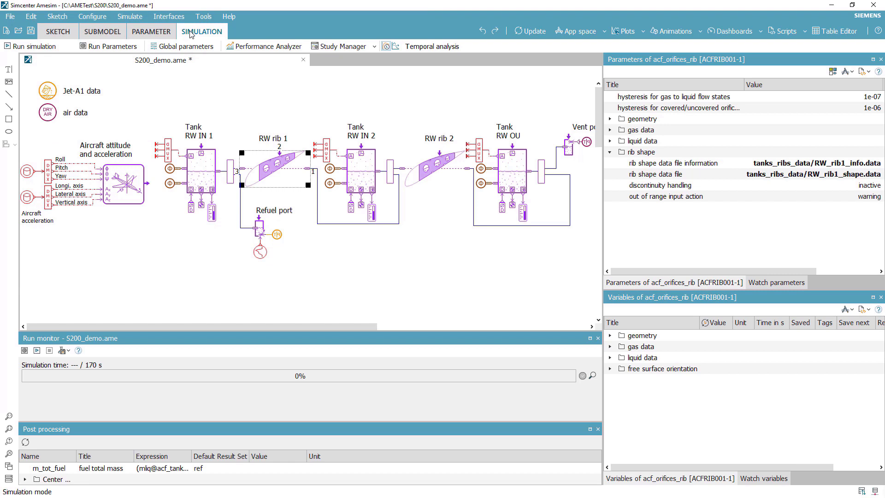
# Run the 170 s simulation and scrub the aircraft attitude 3D fuel animation to about 41 s
pyautogui.click(37, 351)
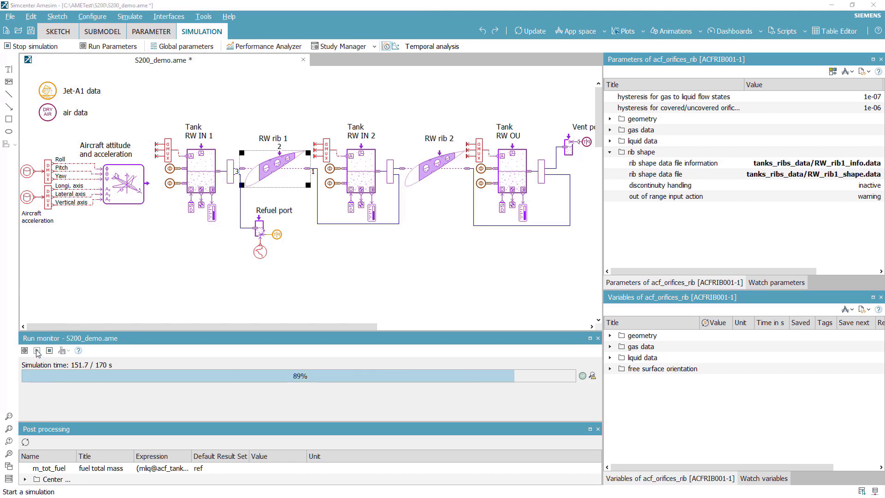
pyautogui.rightClick(136, 193)
pyautogui.click(206, 14)
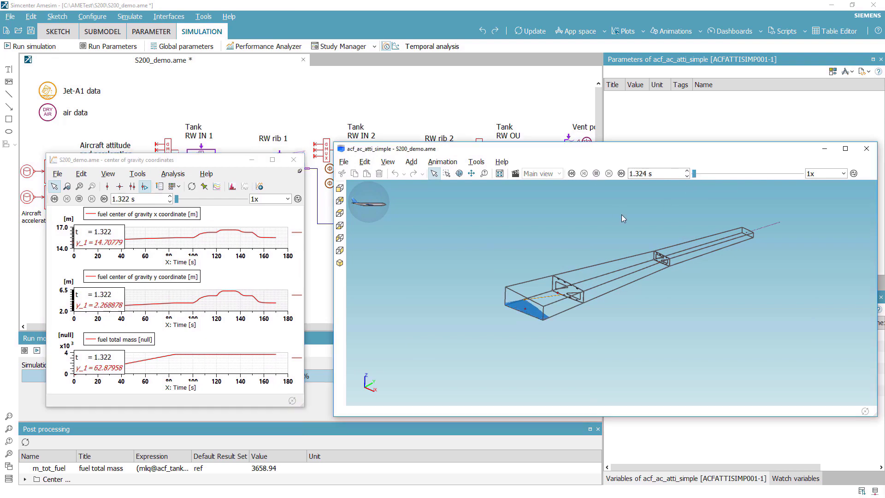
pyautogui.moveTo(693, 173); pyautogui.dragTo(797, 181)
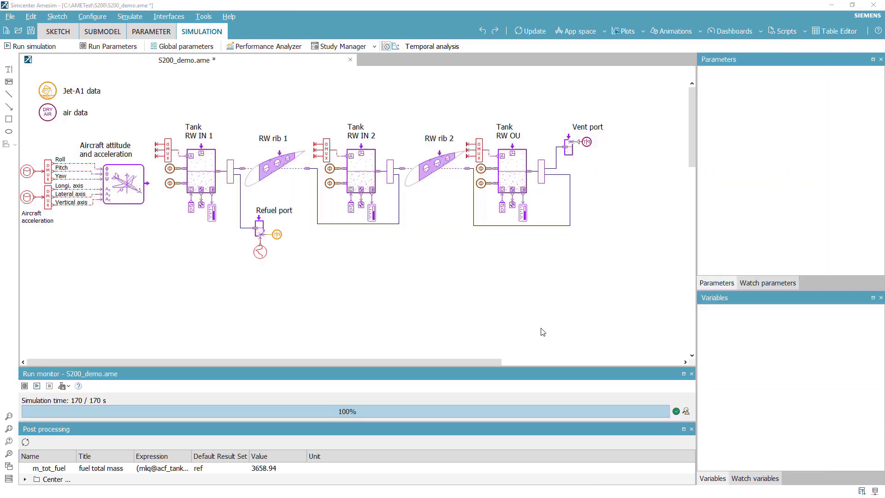
# Browse the Help's Demos > Libraries > Aircraft Fuel System page
pyautogui.click(235, 17)
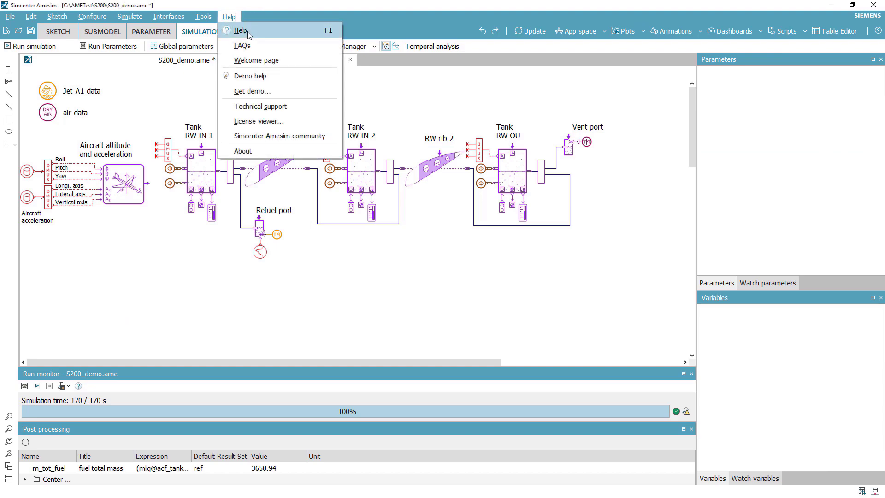
pyautogui.click(247, 31)
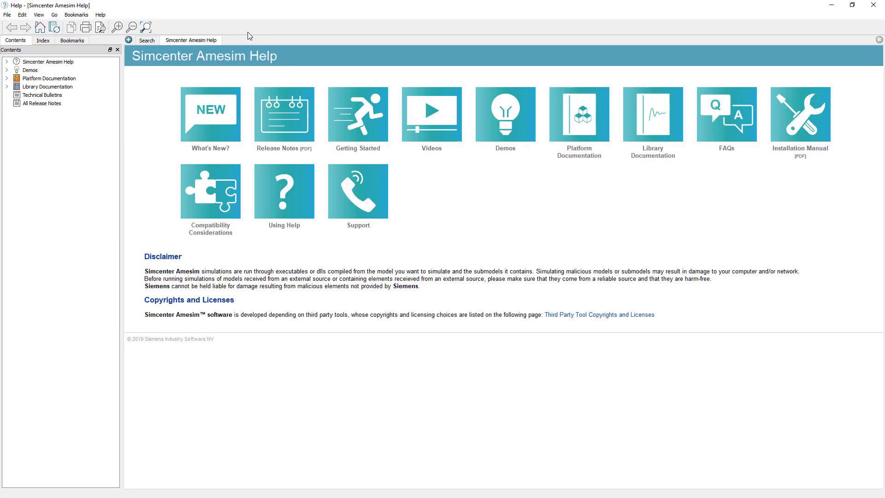
pyautogui.click(29, 70)
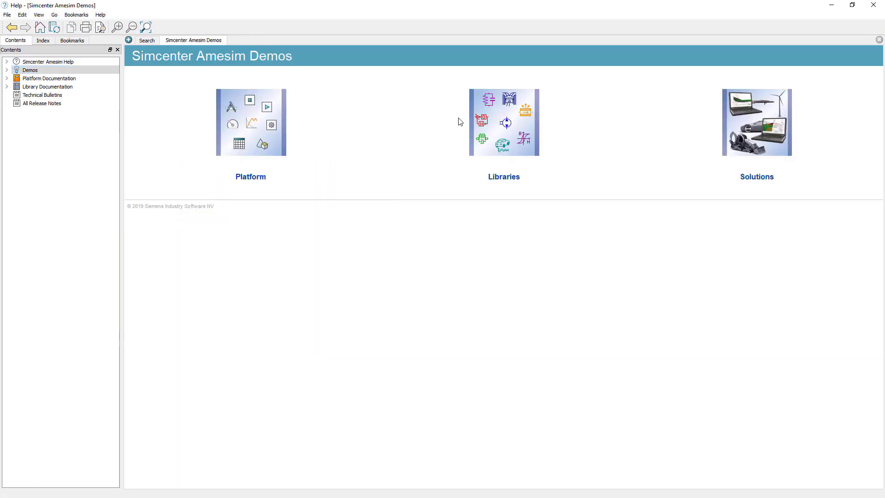
pyautogui.click(483, 127)
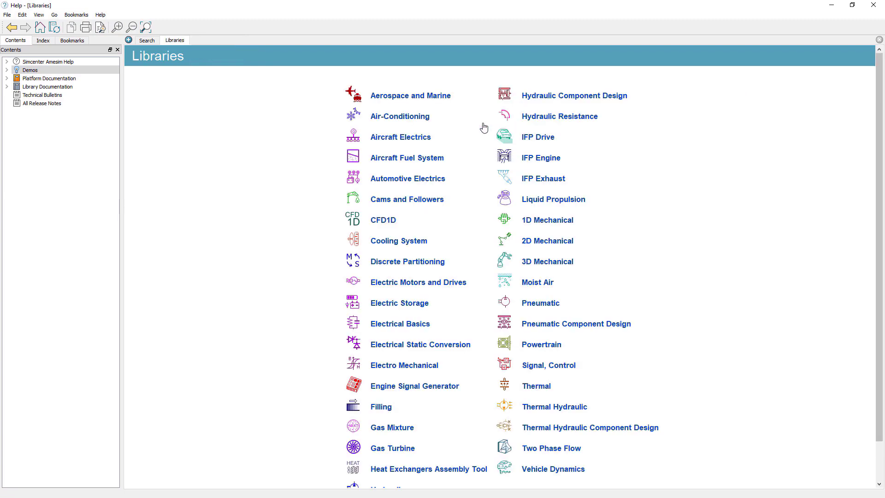
pyautogui.click(423, 159)
pyautogui.scroll(-2, 542, 197)
pyautogui.scroll(-2, 542, 198)
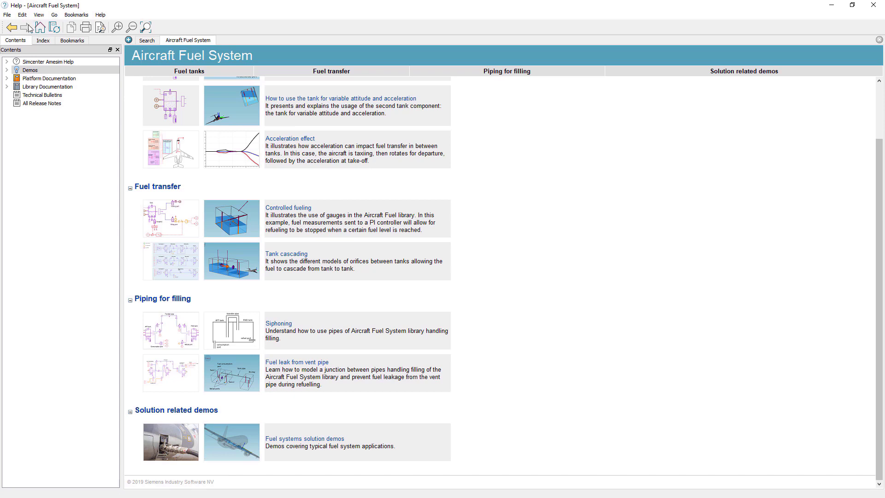
pyautogui.click(13, 31)
pyautogui.click(13, 30)
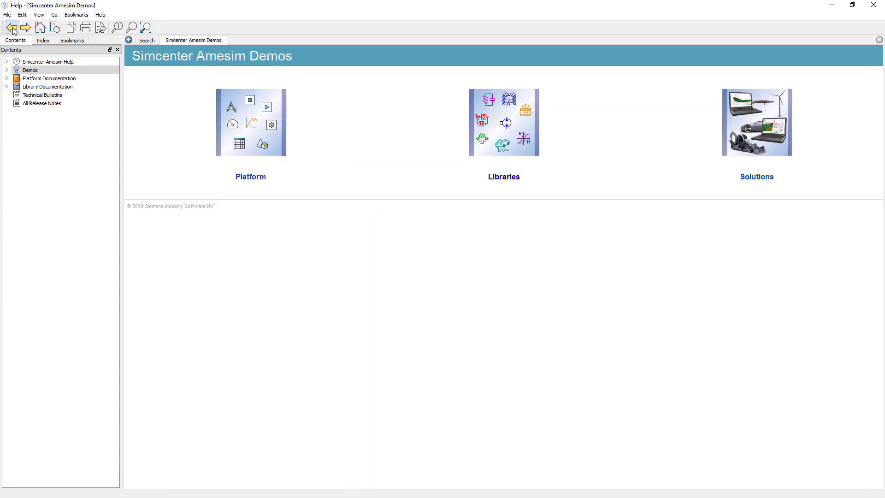
# Browse Solutions > Aerospace and Defense > Fuel systems demos, then close Help
pyautogui.click(768, 123)
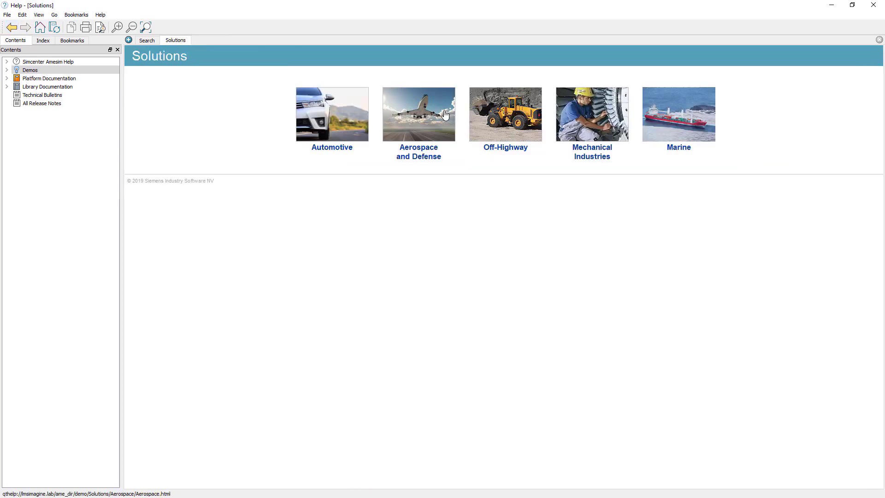
pyautogui.click(444, 115)
pyautogui.click(465, 120)
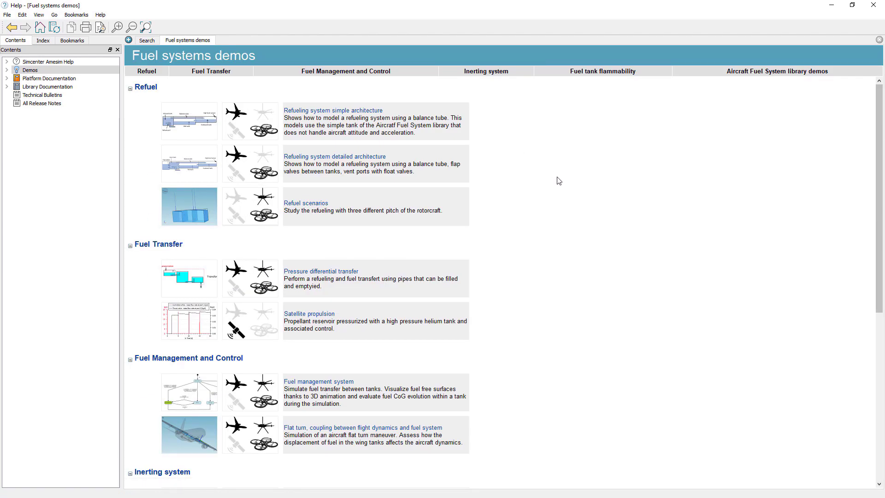
pyautogui.scroll(-2, 559, 180)
pyautogui.scroll(-2, 561, 184)
pyautogui.scroll(-1, 564, 189)
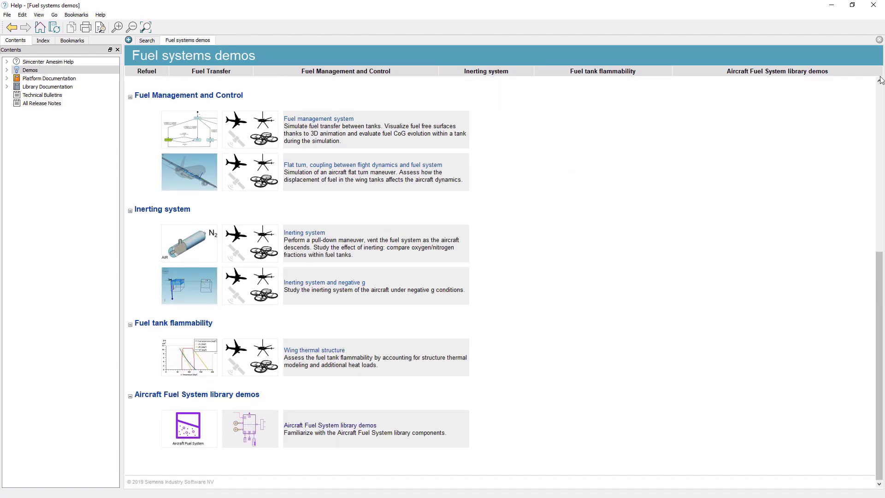
pyautogui.click(831, 8)
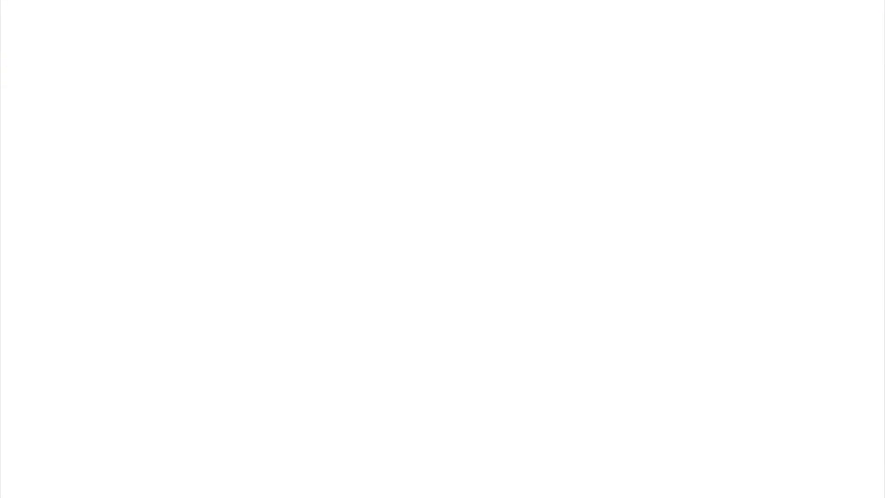